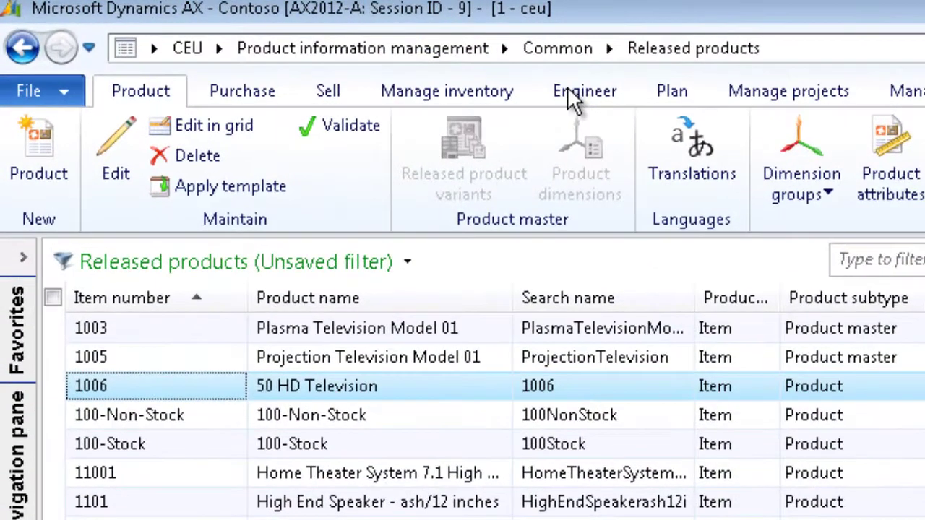
Launch the BOM designer for item 1006 (HD TV, BOM_00000137) via Engineer > BOM > Designer.
left_click(574, 100)
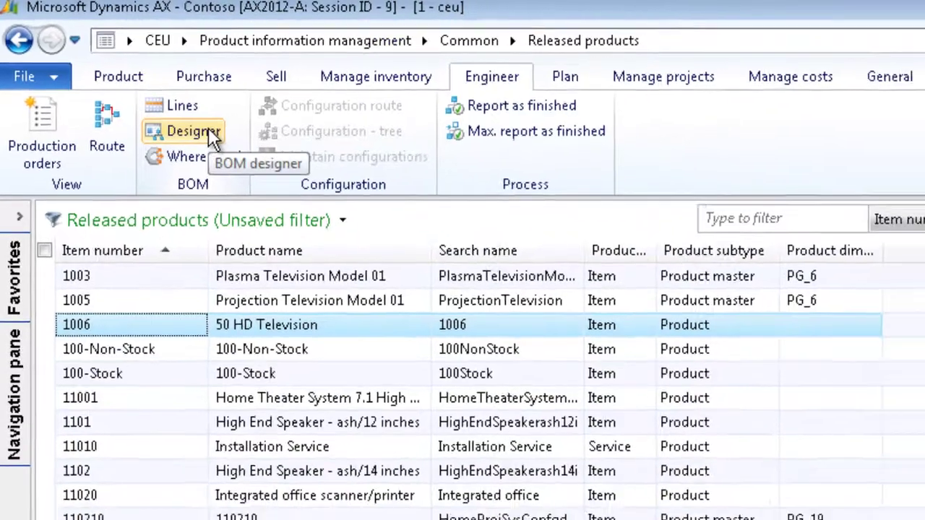
left_click(244, 154)
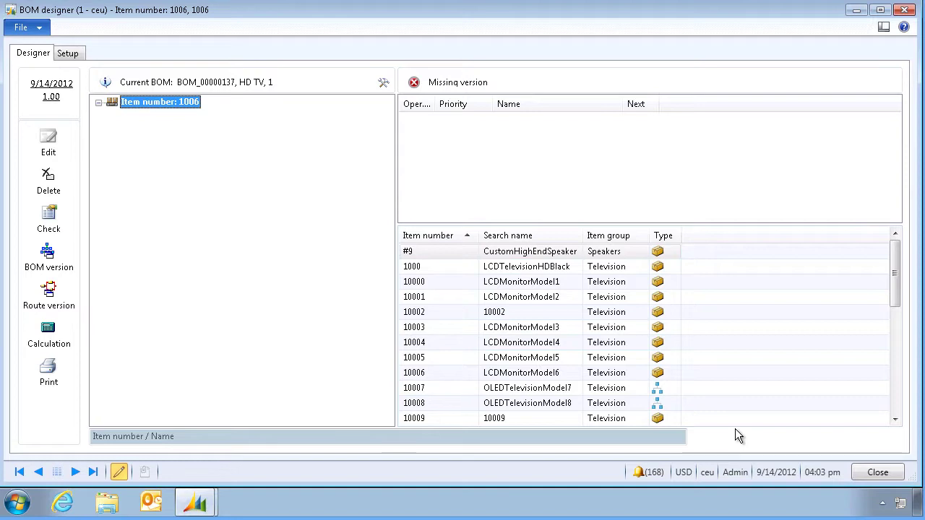
Scroll the item list to 1001 and drag LCD Television Model 01 onto the 1006 node.
left_click(896, 420)
left_click(896, 419)
left_click(895, 420)
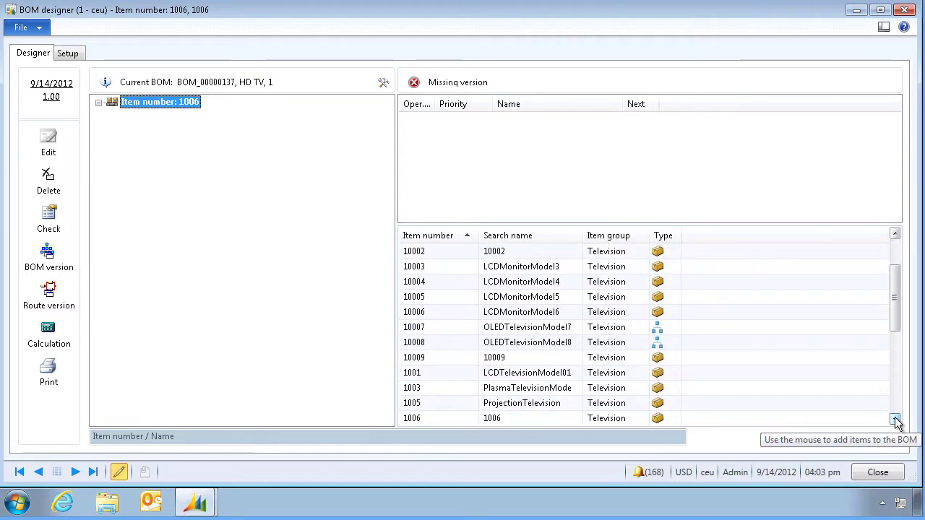
left_click(895, 419)
left_click(430, 371)
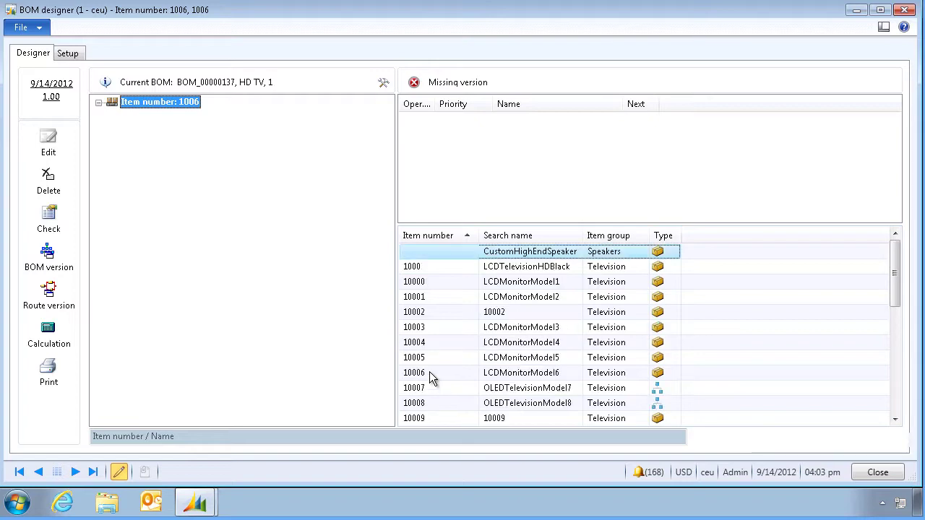
left_click_drag(429, 371, 160, 107)
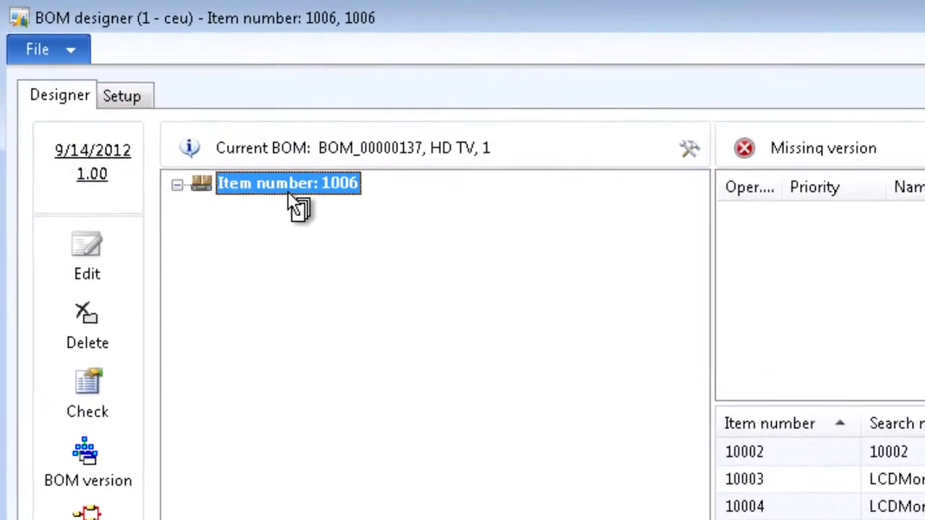
left_click_drag(288, 192, 293, 189)
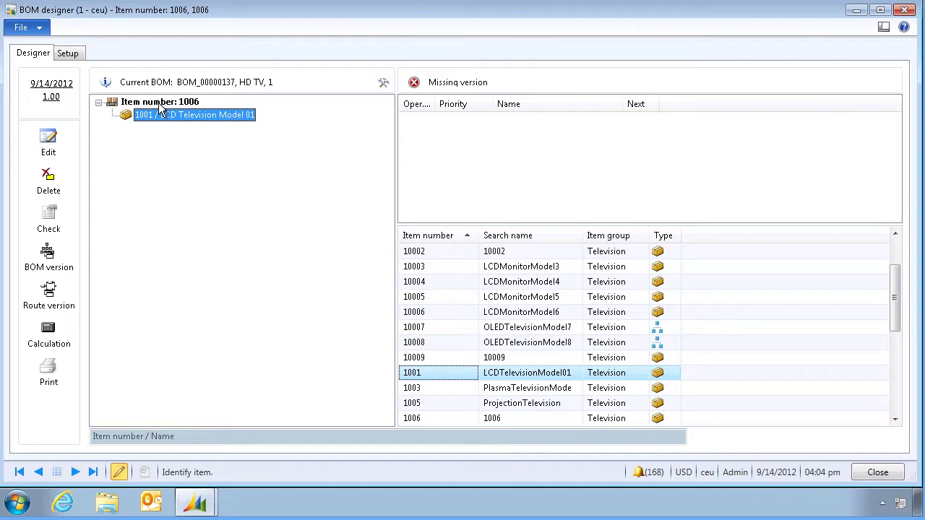
left_click(895, 419)
left_click(895, 419)
left_click(896, 420)
Add 1101 High End Speaker under item 1006 and expand it to see its components.
left_click(896, 419)
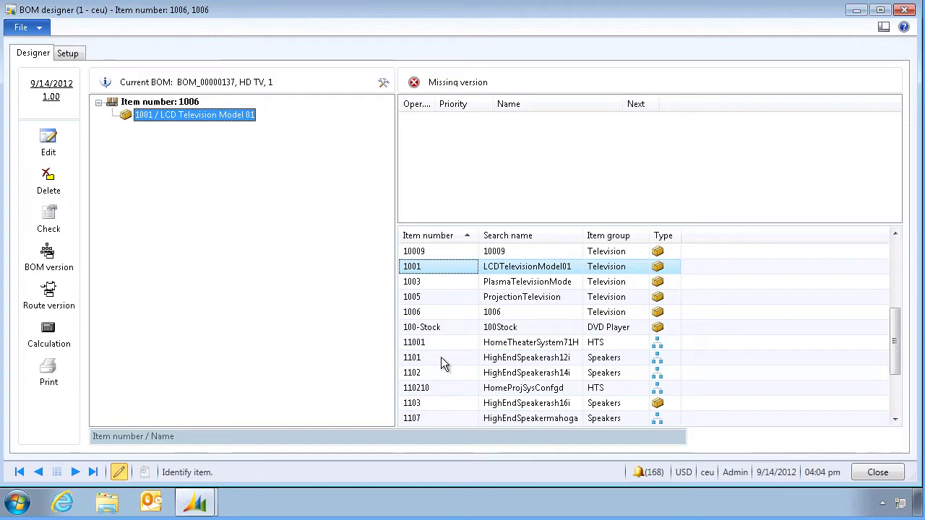
left_click_drag(441, 357, 131, 114)
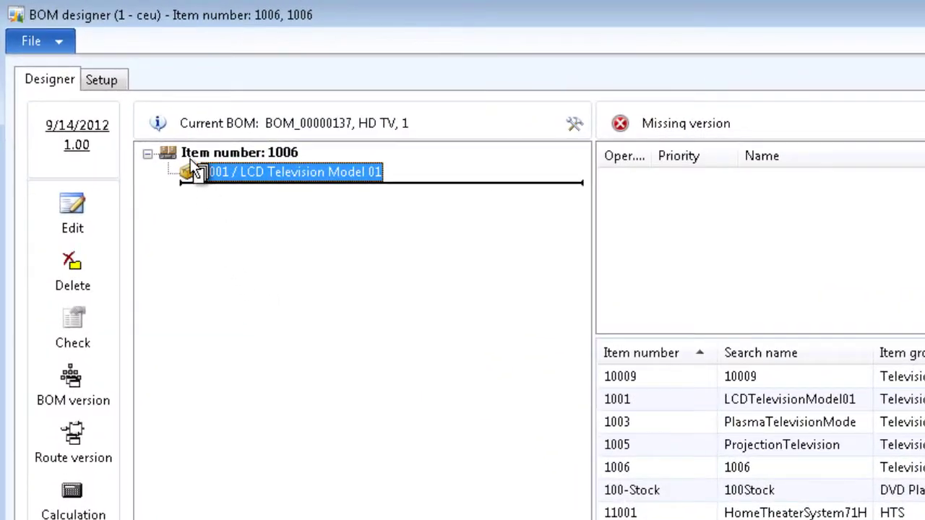
left_click_drag(190, 163, 190, 145)
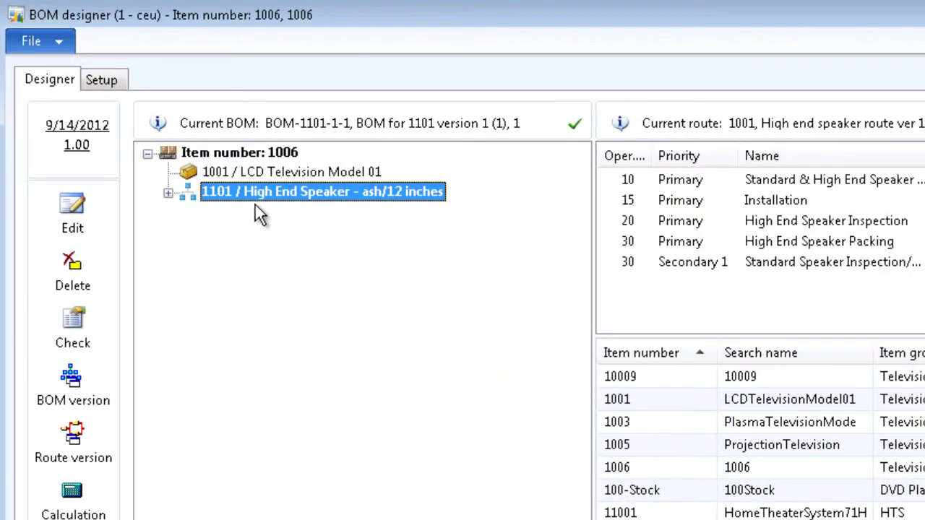
left_click(168, 193)
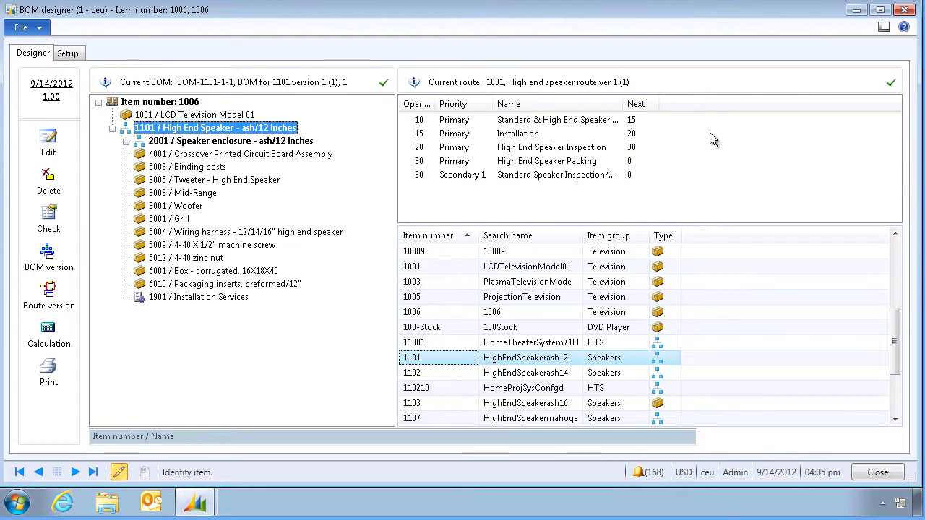
Add 1151 Center Channel Speaker Model 01, review its components, then collapse both speakers.
left_click(895, 420)
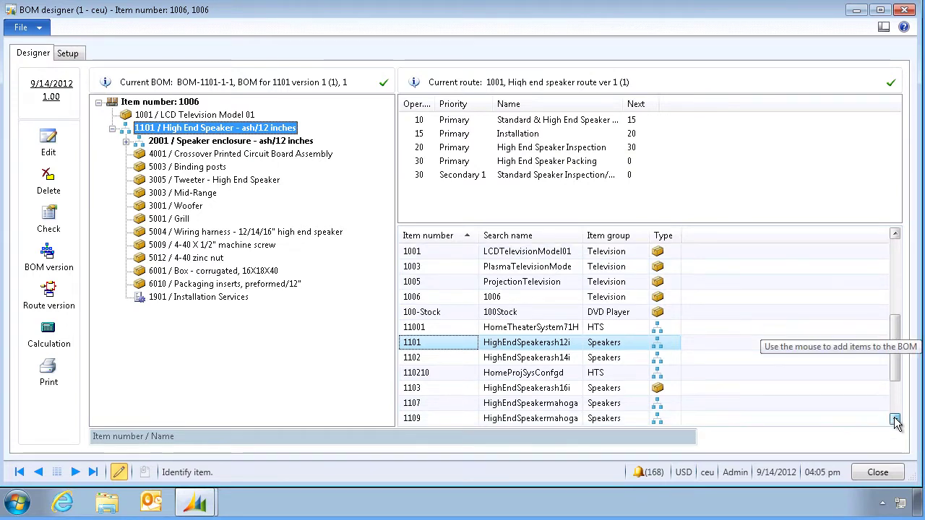
left_click(895, 420)
left_click(896, 420)
left_click(895, 420)
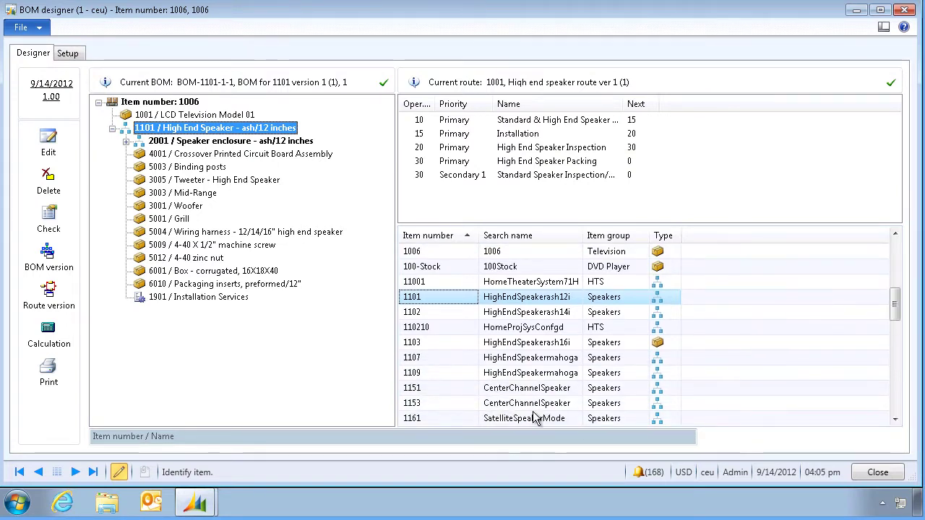
left_click_drag(414, 386, 134, 105)
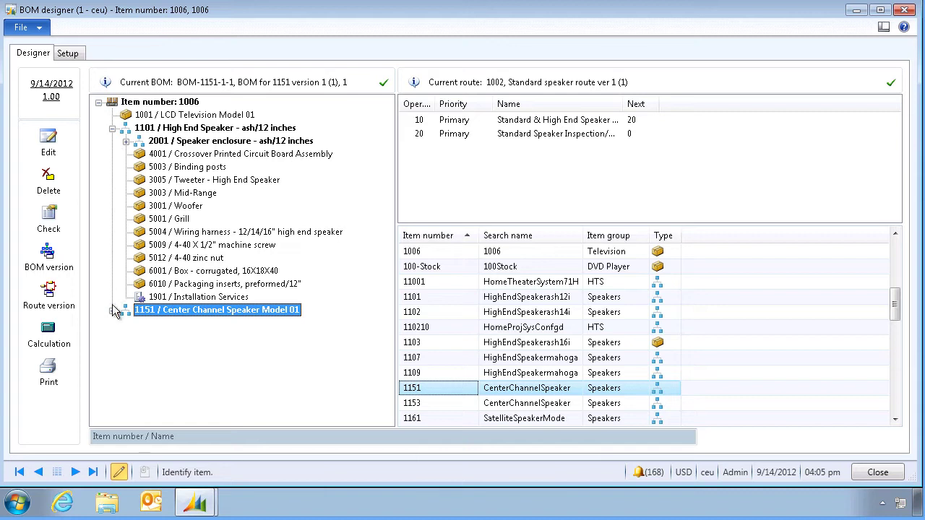
left_click(113, 310)
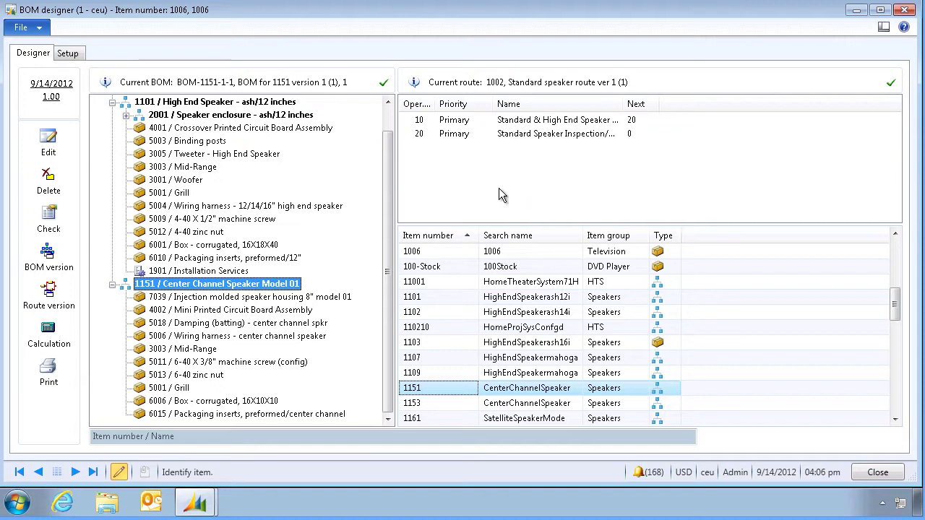
left_click(112, 103)
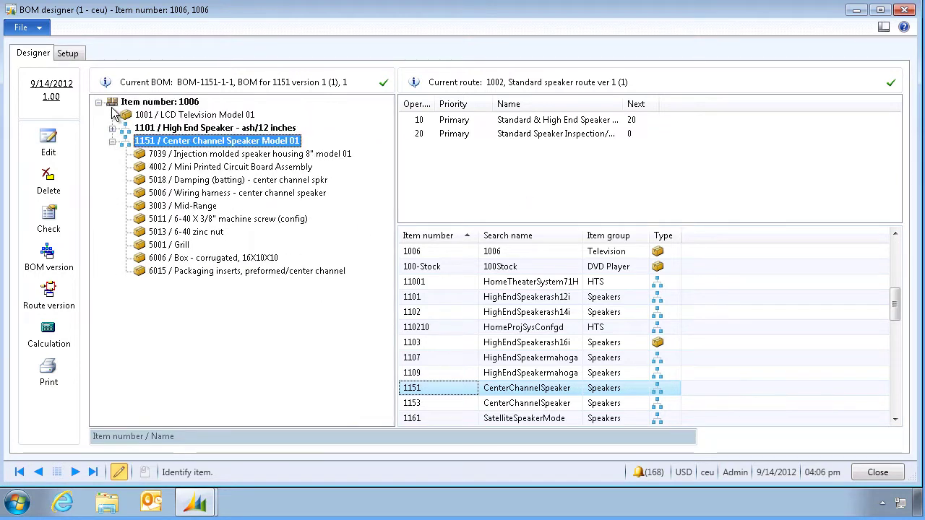
left_click(112, 142)
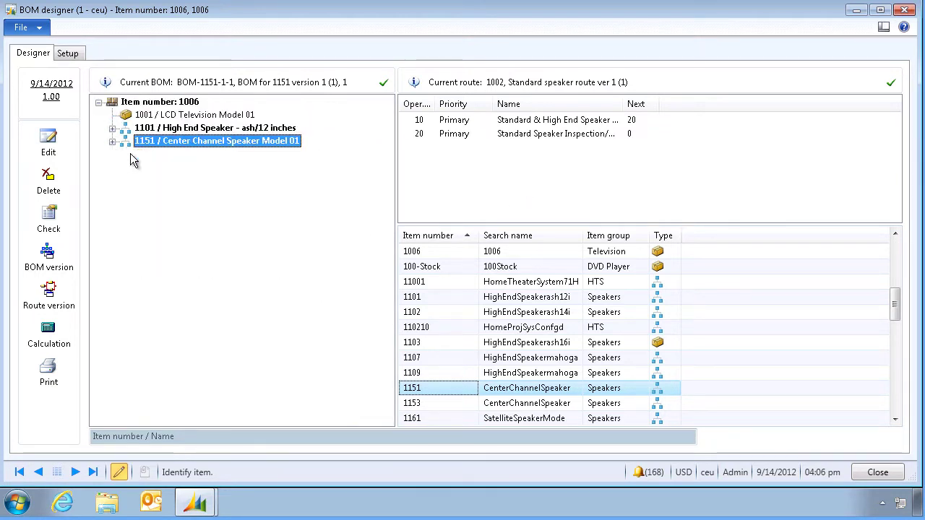
Select route RTE_00000088 (HD TV) as the route version for root item 1006.
left_click(174, 102)
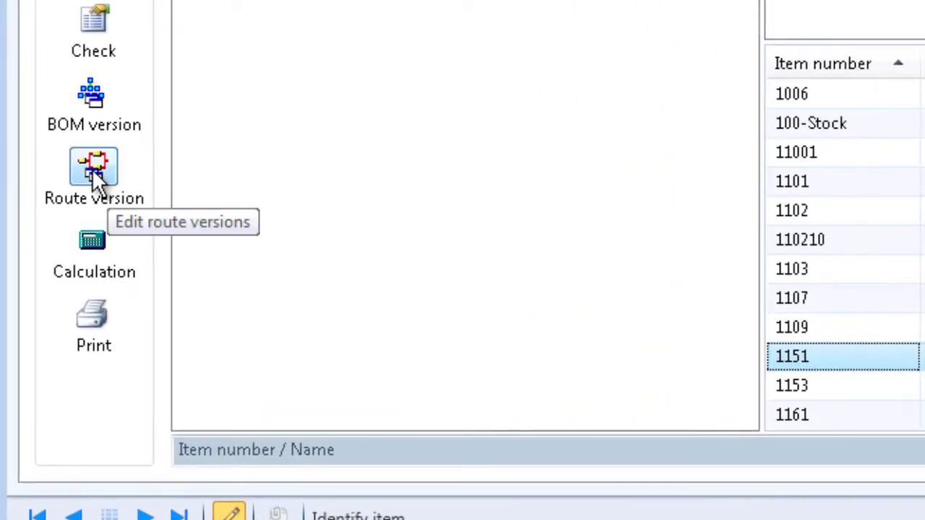
left_click(90, 188)
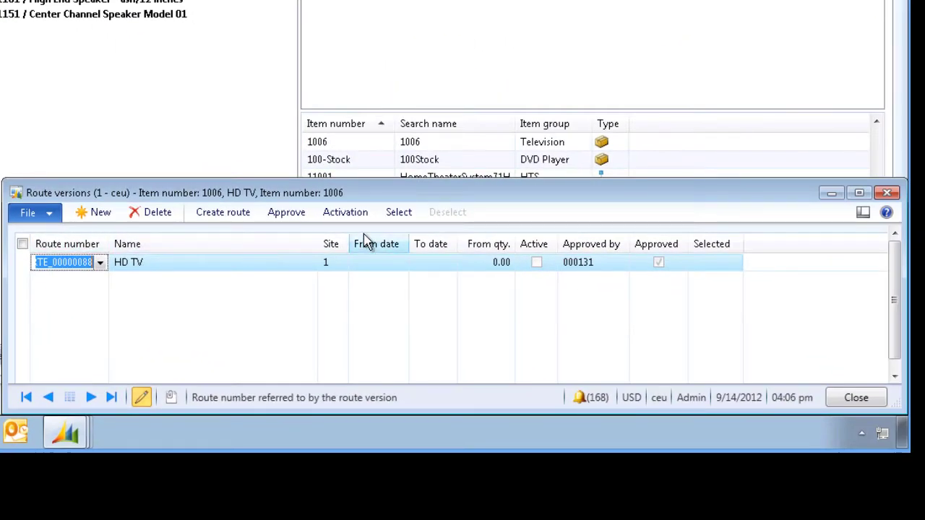
left_click(398, 217)
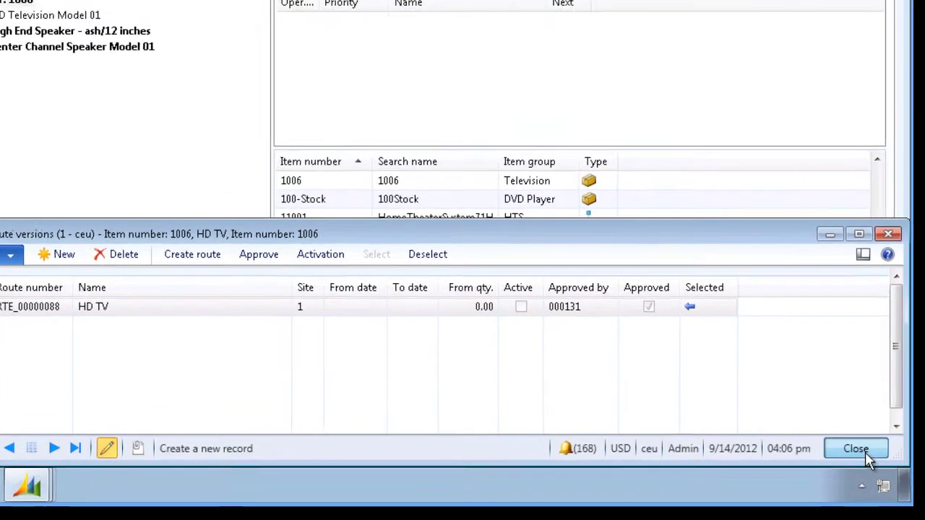
left_click(866, 403)
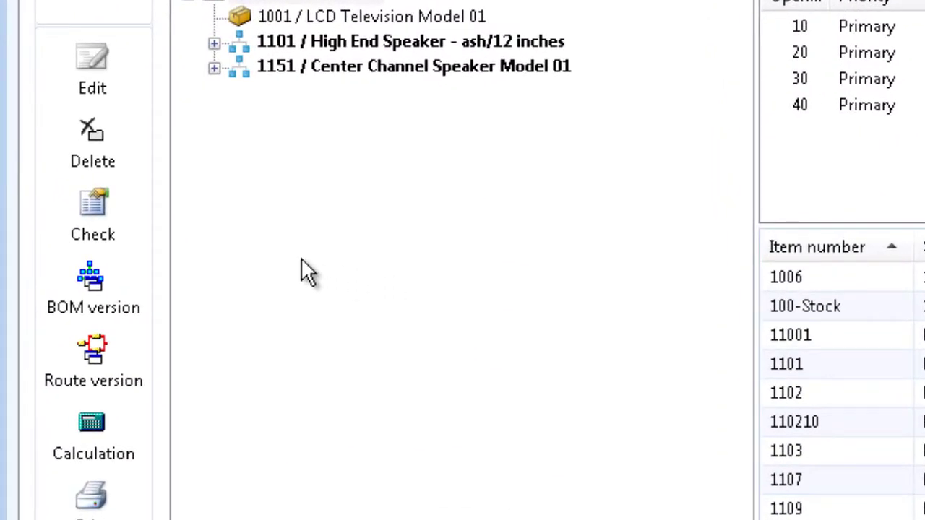
Check BOM_00000137 with circularity checking and dismiss the no-errors Infolog message.
left_click(98, 210)
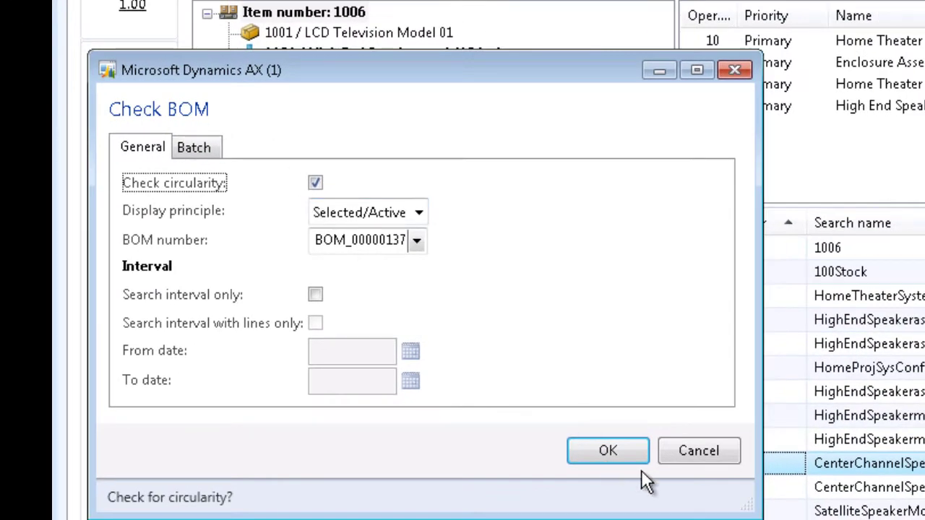
left_click(621, 450)
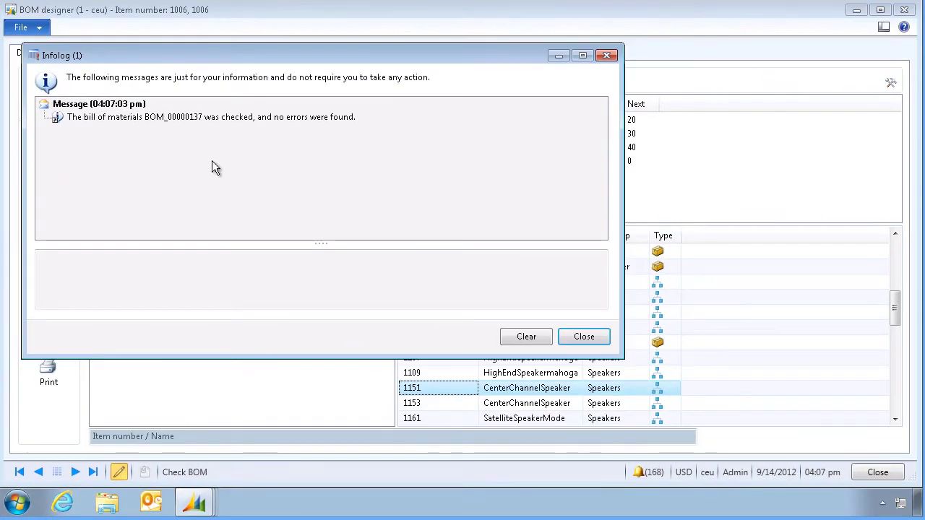
left_click(584, 336)
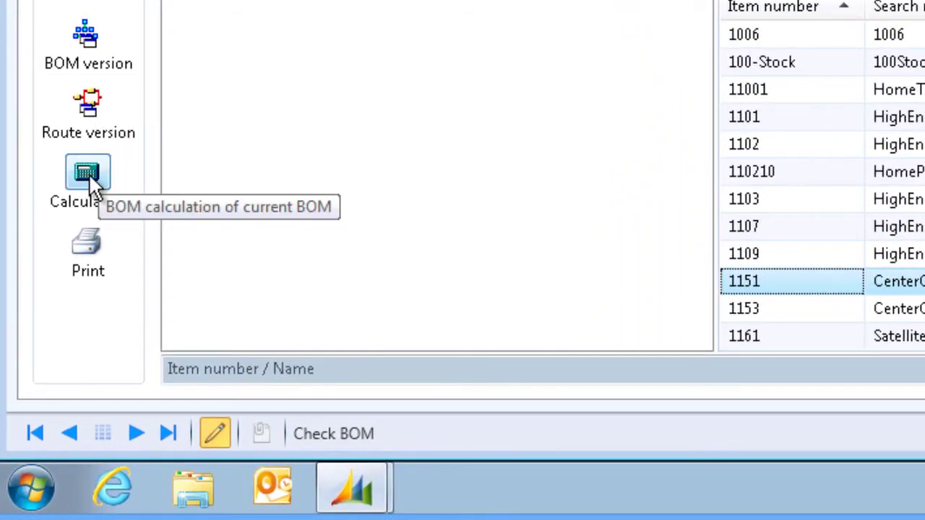
Calculate item 1006's cost: Standard costing version, site 1, production order, route RTE_00000088.
left_click(90, 179)
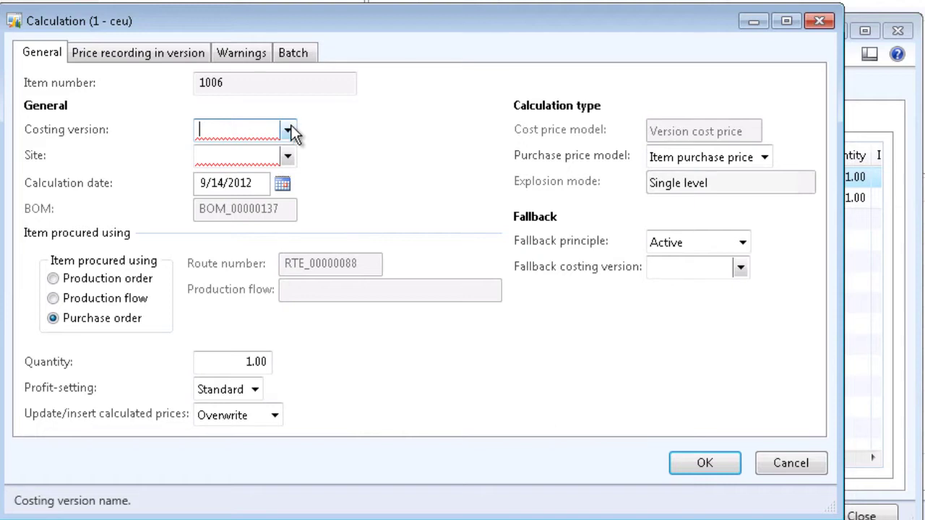
left_click(287, 130)
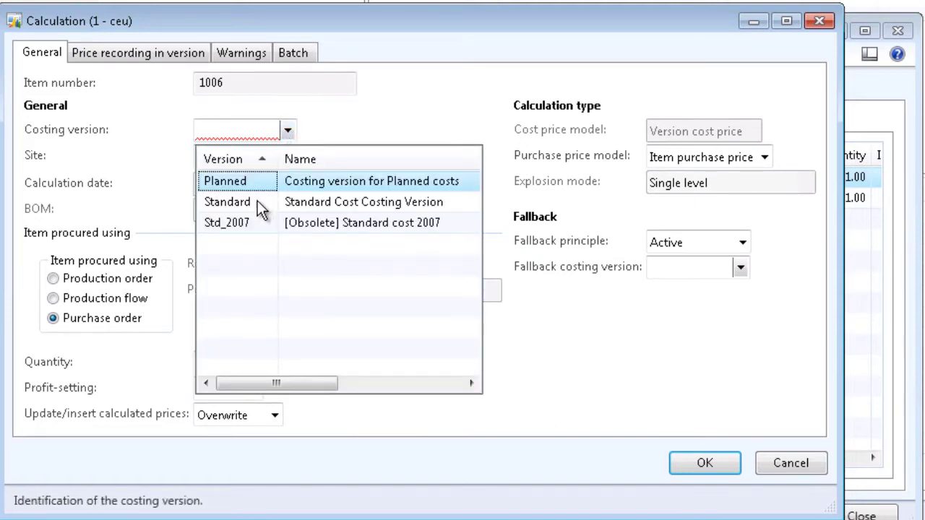
left_click(257, 200)
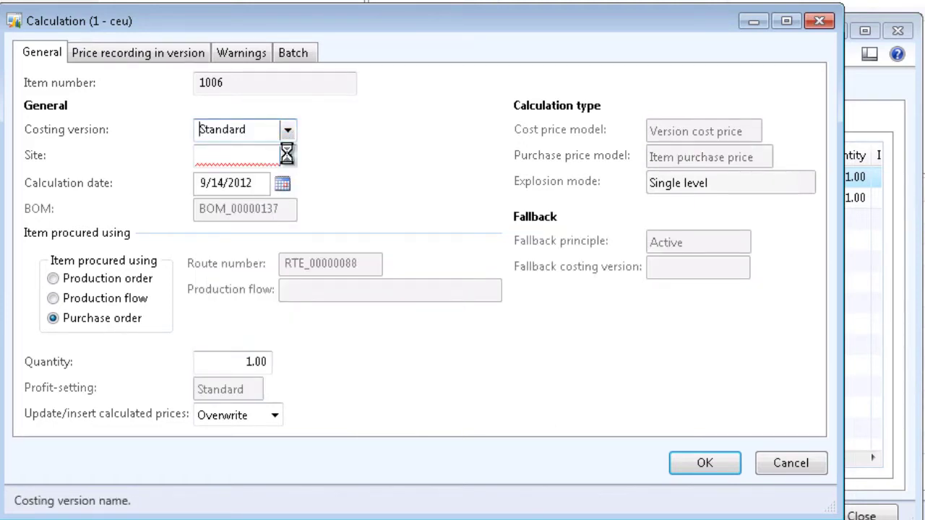
left_click(286, 154)
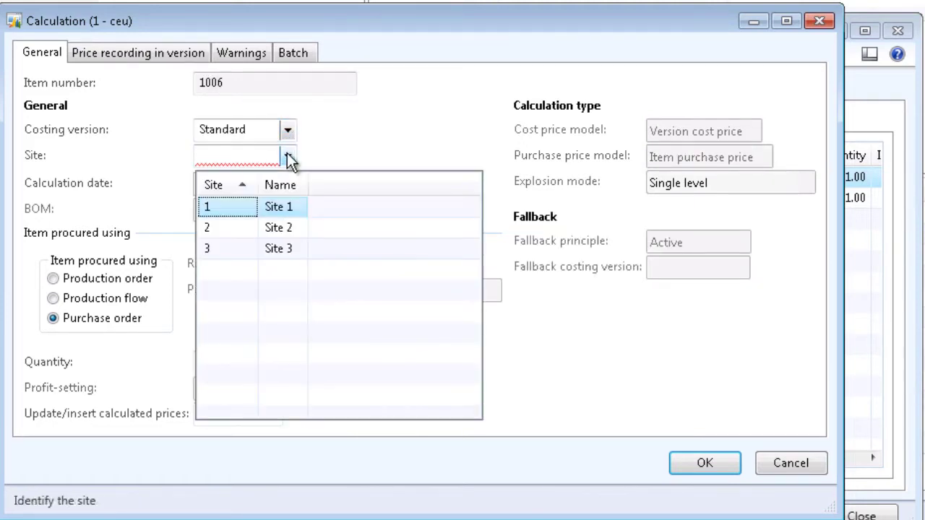
left_click(225, 207)
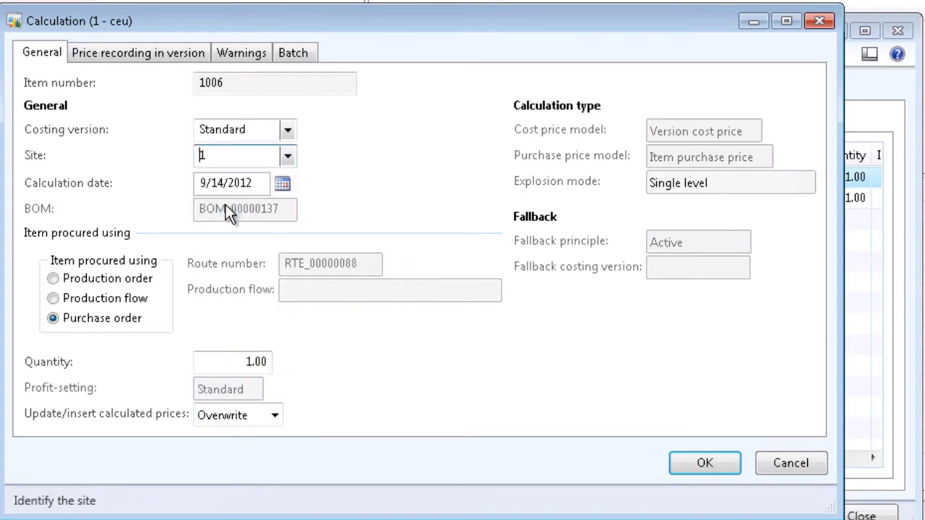
left_click(53, 280)
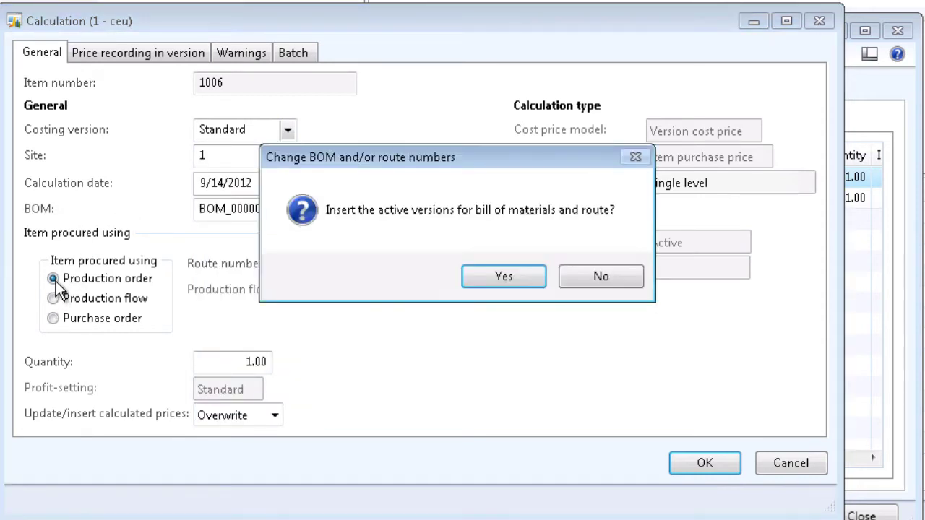
left_click(516, 277)
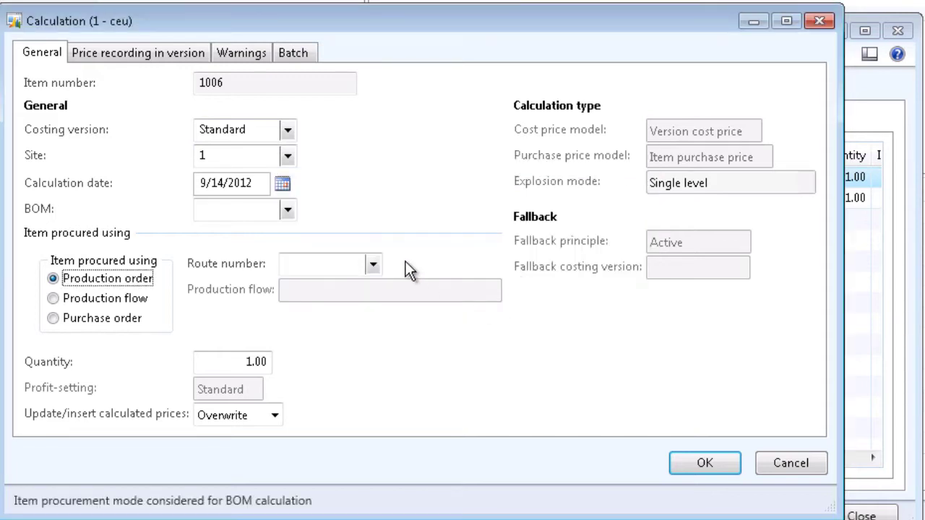
left_click(372, 264)
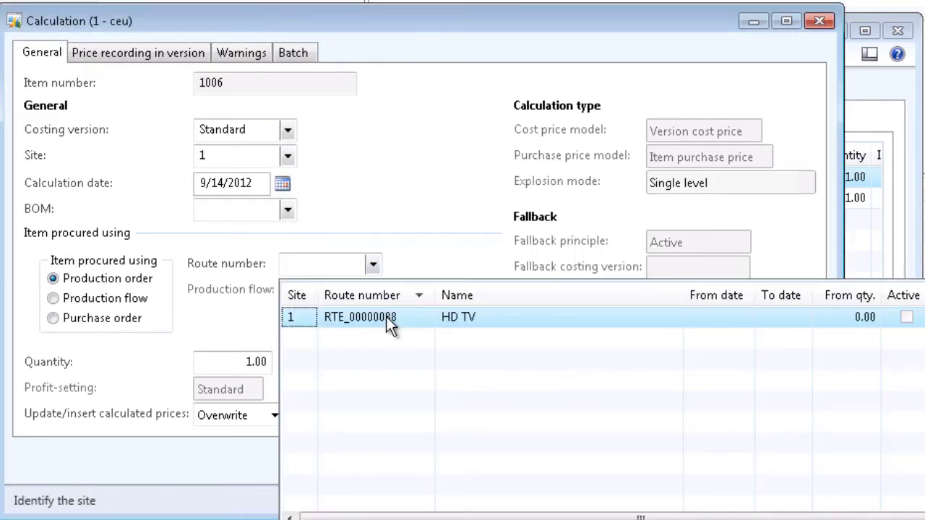
left_click(388, 320)
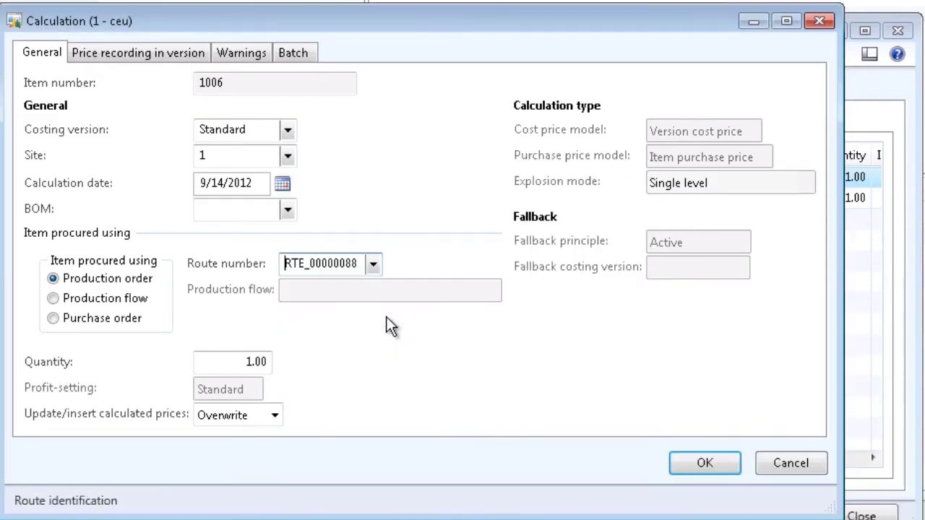
left_click(712, 464)
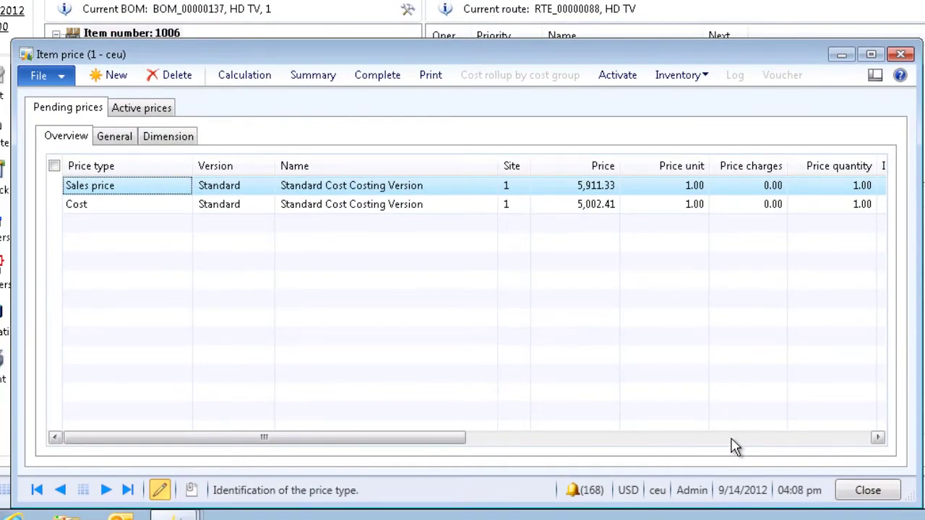
Compare the Cost and Sales price lines, then open the Cost line's complete breakdown.
left_click(145, 206)
left_click(145, 187)
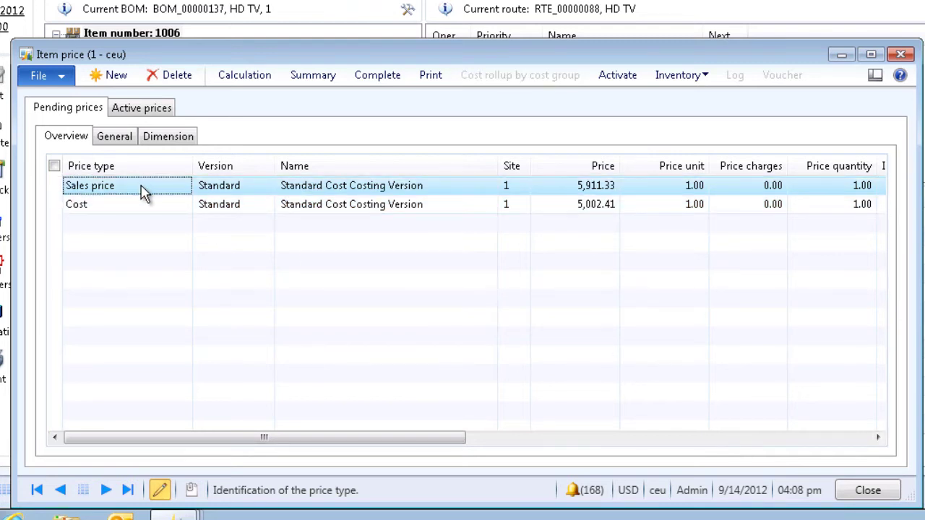
left_click(152, 206)
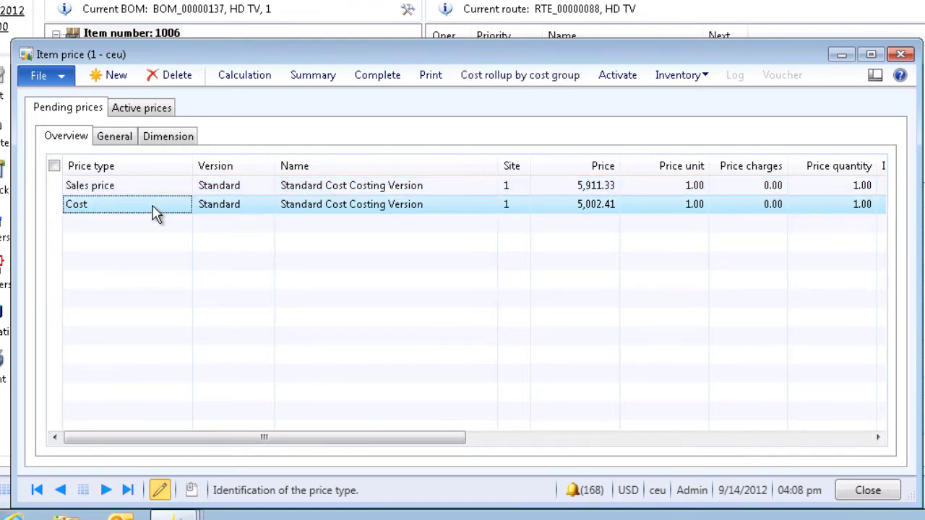
left_click(382, 75)
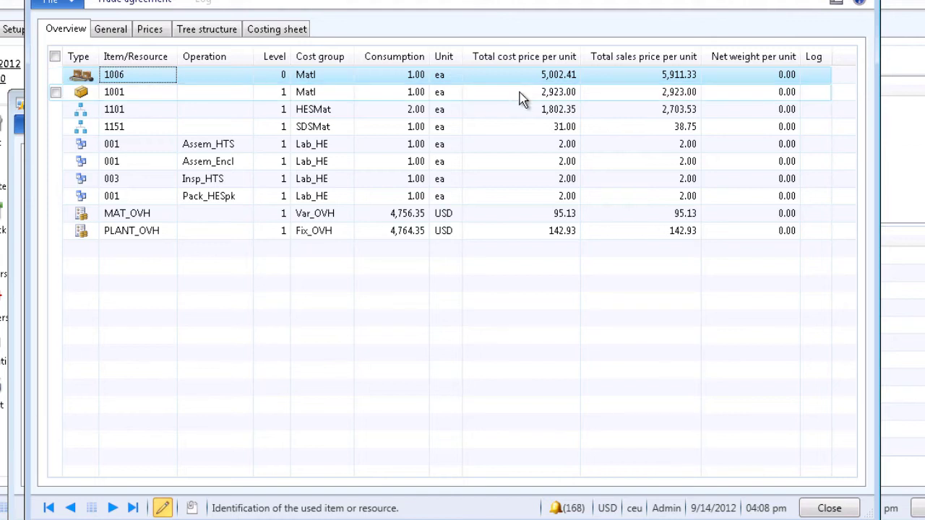
Inspect the Assem_HTS and Pack_HESpk operation cost lines, then close both price windows.
left_click(531, 146)
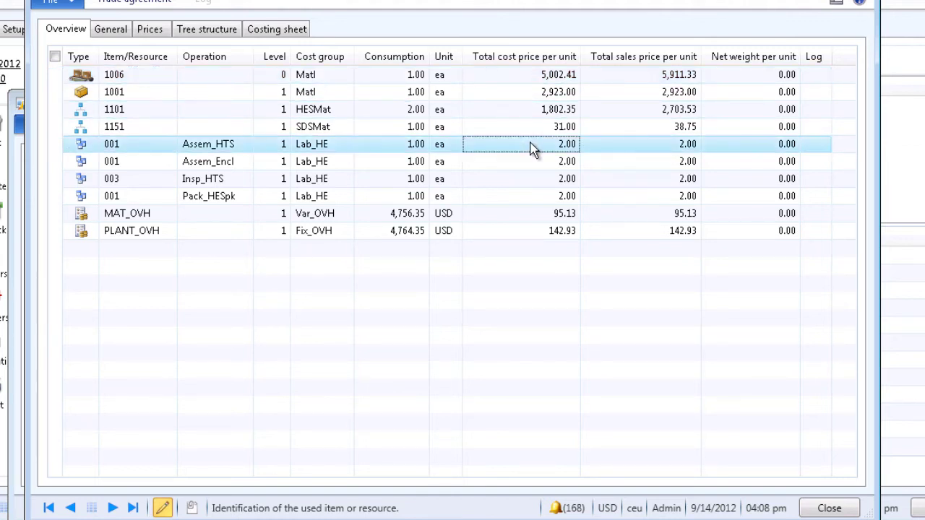
left_click(534, 201)
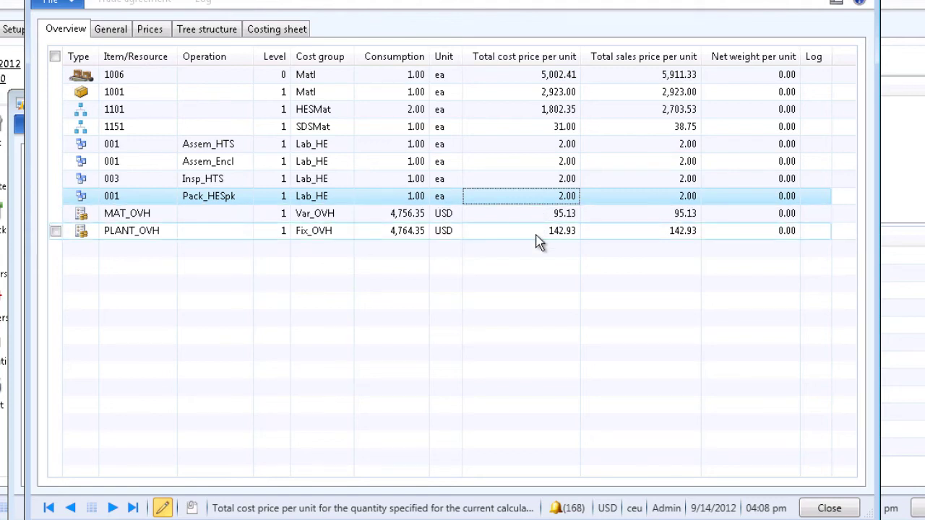
key("ctrl+Home")
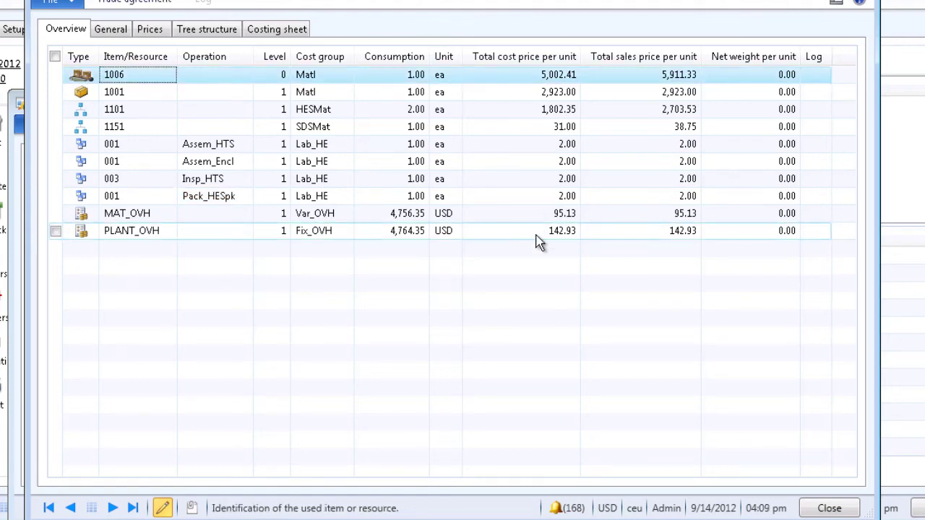
left_click(828, 508)
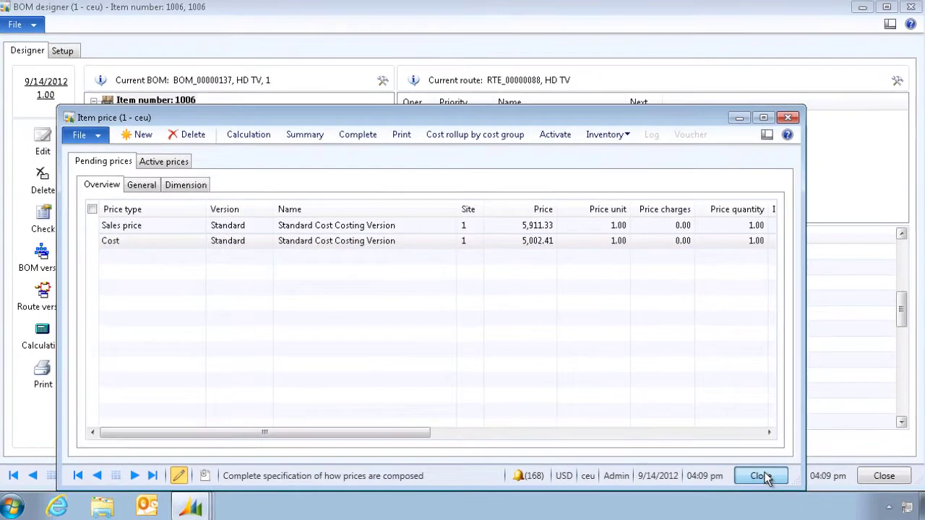
left_click(802, 508)
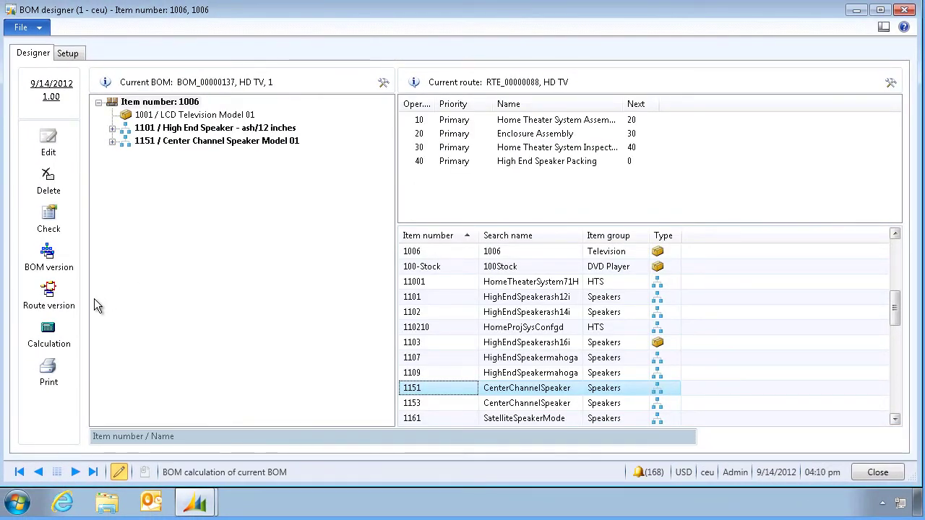
Activate route version RTE_00000088 (HD TV) and close the Route versions window.
left_click(55, 295)
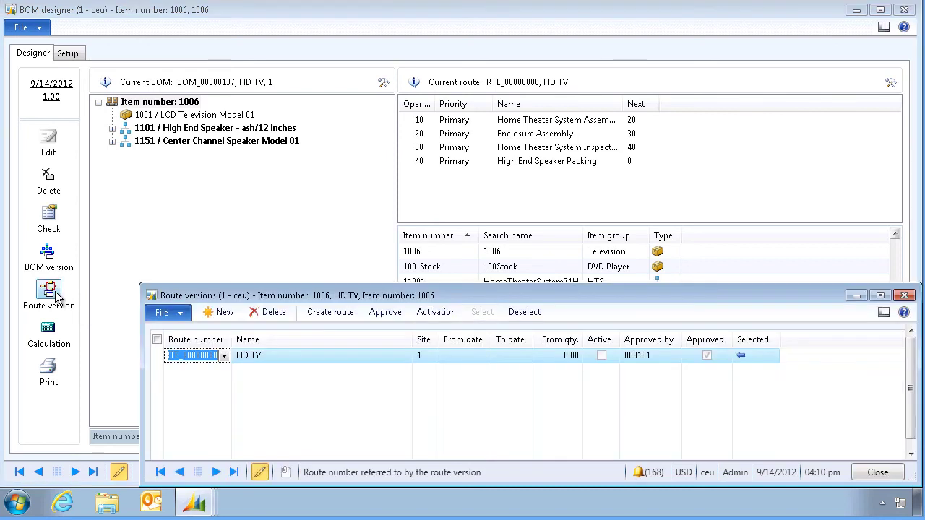
left_click(437, 314)
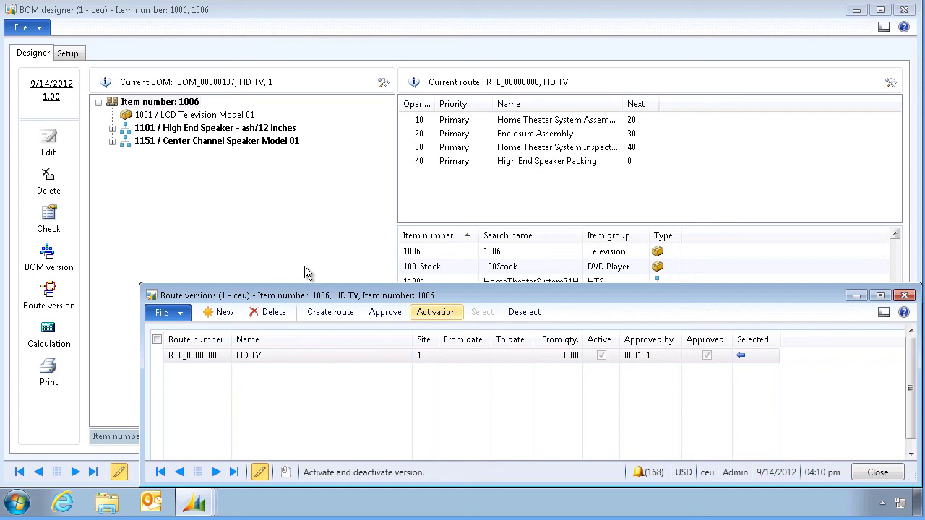
key("Escape")
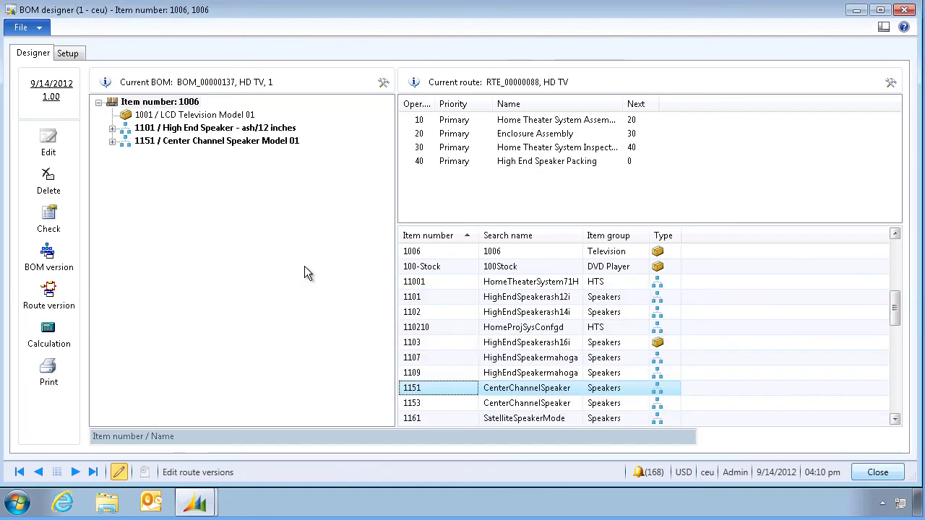